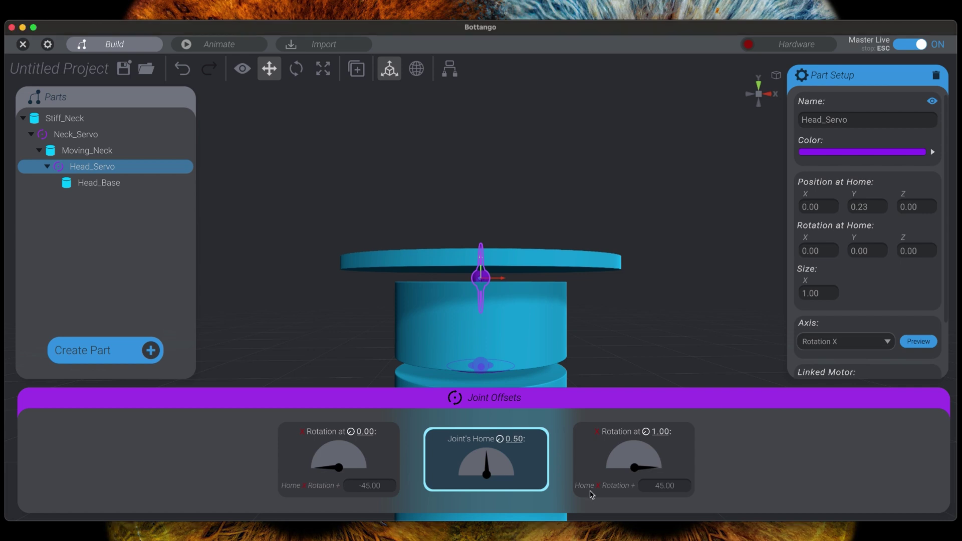
Create a servo motor at the Neck_Servo joint and name the motor Neck_Servo
{"action": "scroll", "coordinate": [600, 351], "scroll_direction": "down", "scroll_amount": 3}
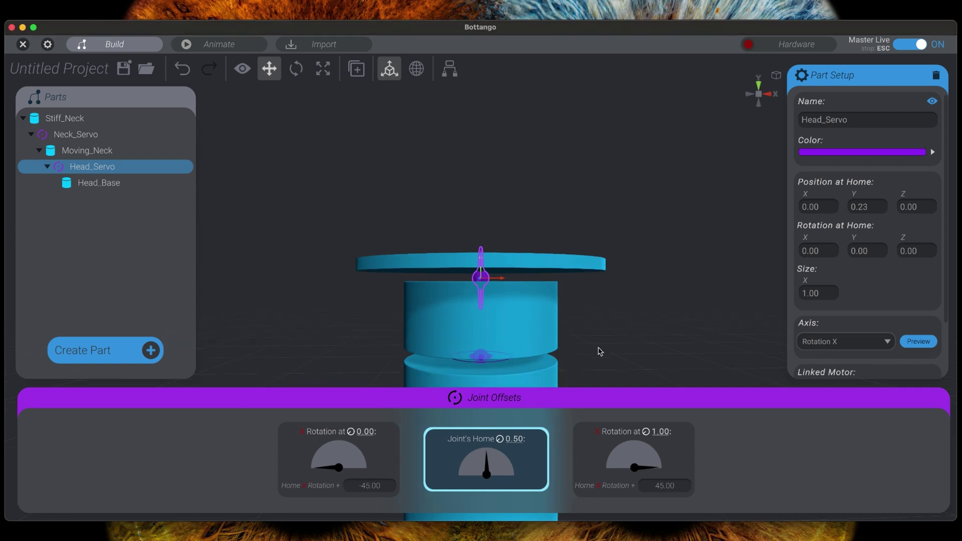
{"action": "left_click", "coordinate": [484, 352]}
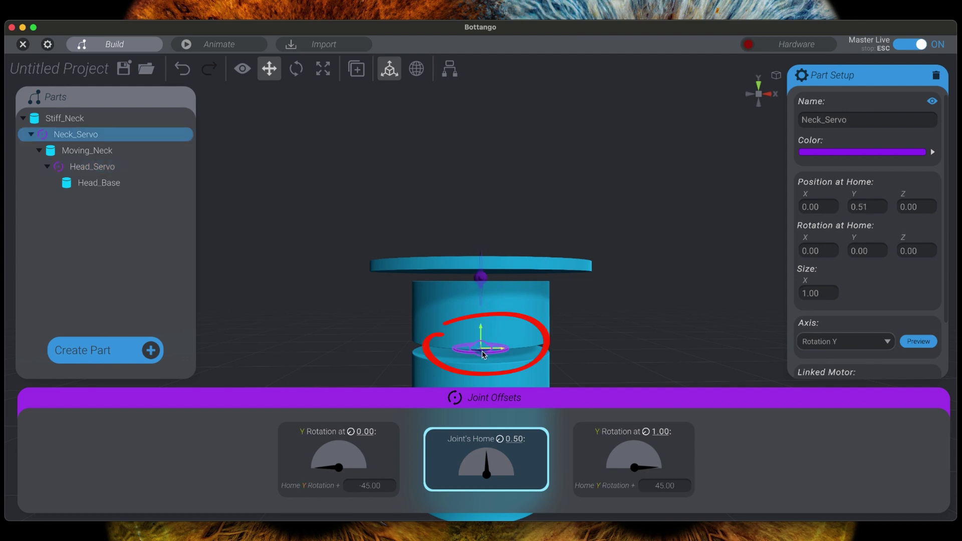
{"action": "left_click", "coordinate": [144, 357]}
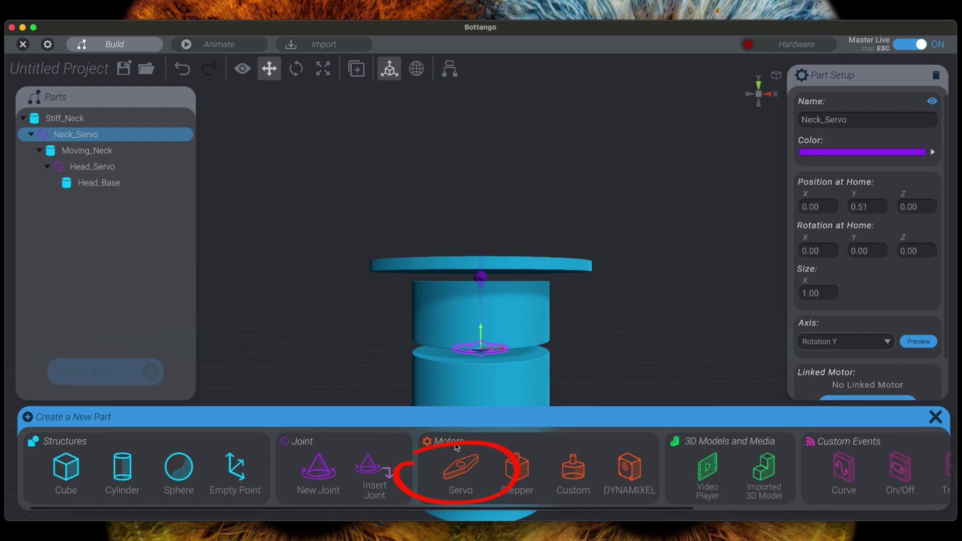
{"action": "left_click", "coordinate": [462, 466]}
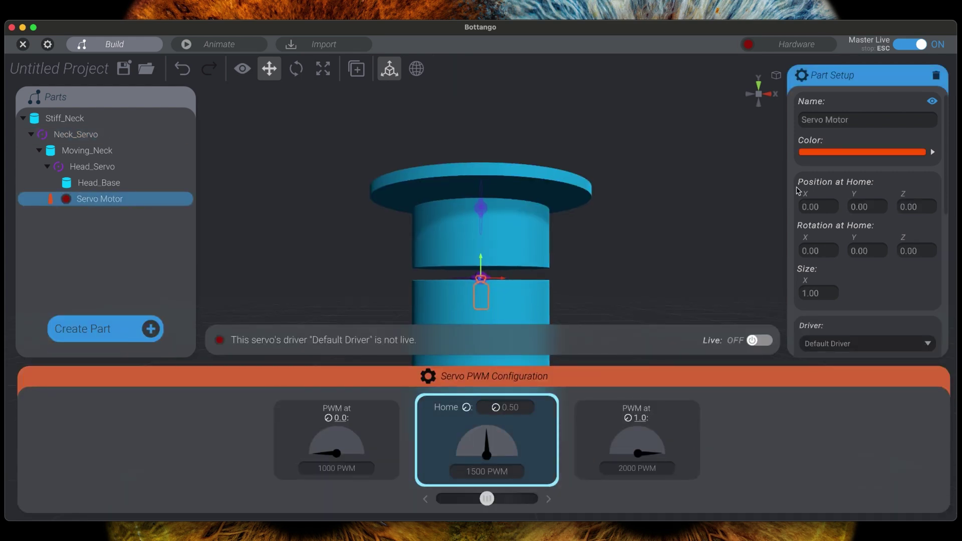
{"action": "left_click", "coordinate": [865, 123]}
{"action": "type", "text": "Neck_Servo"}
Create a second servo motor at the Head_Servo joint and name the motor Head_Servo
{"action": "left_click", "coordinate": [481, 208]}
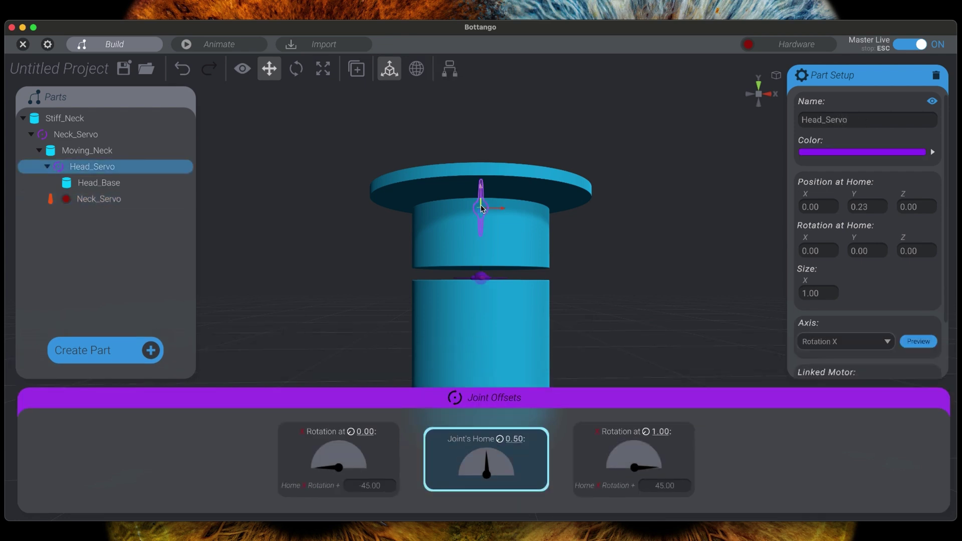
{"action": "left_click", "coordinate": [112, 351]}
{"action": "left_click", "coordinate": [465, 470]}
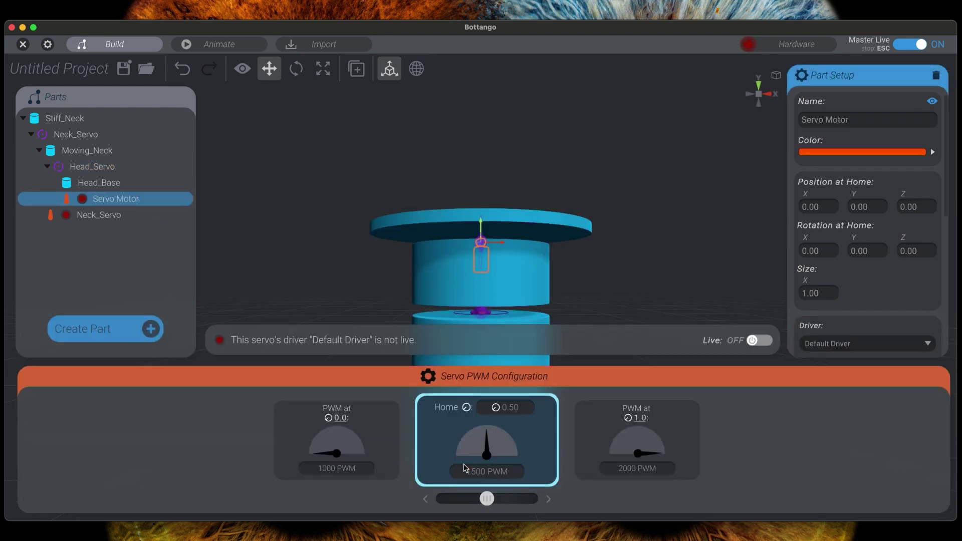
{"action": "left_click", "coordinate": [864, 123]}
{"action": "type", "text": "Head_Serv"}
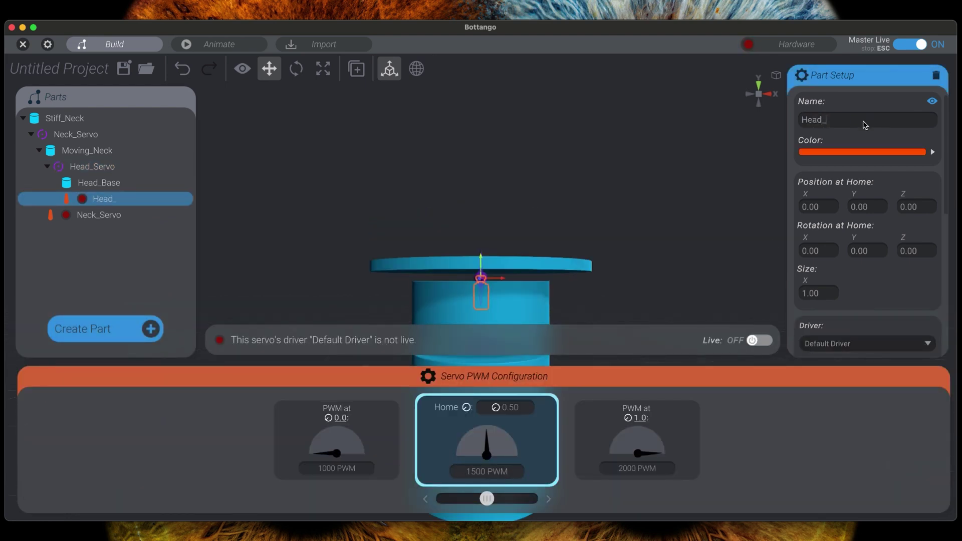
{"action": "type", "text": "o"}
Link the Neck_Servo joint to the Neck_Servo motor
{"action": "left_click", "coordinate": [85, 140]}
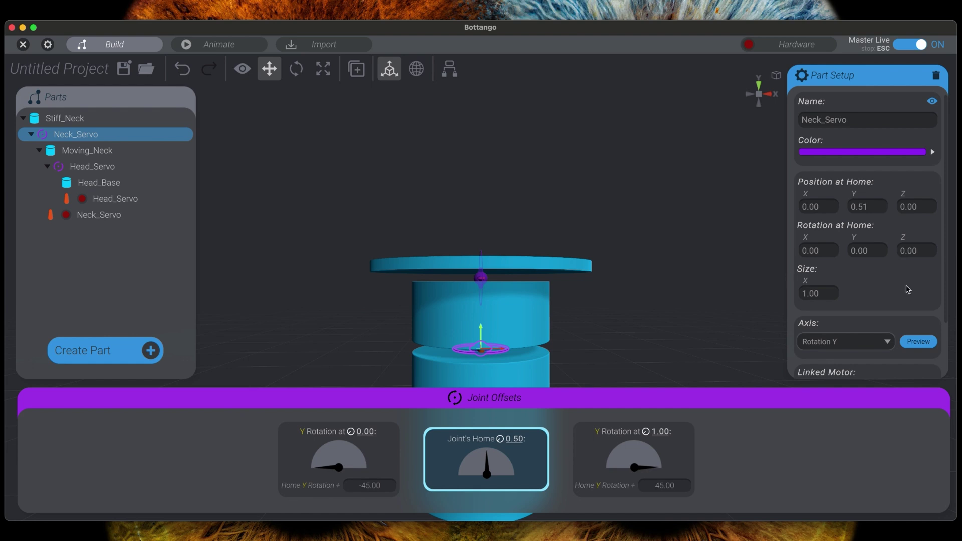
{"action": "scroll", "coordinate": [908, 289], "scroll_direction": "down", "scroll_amount": 3}
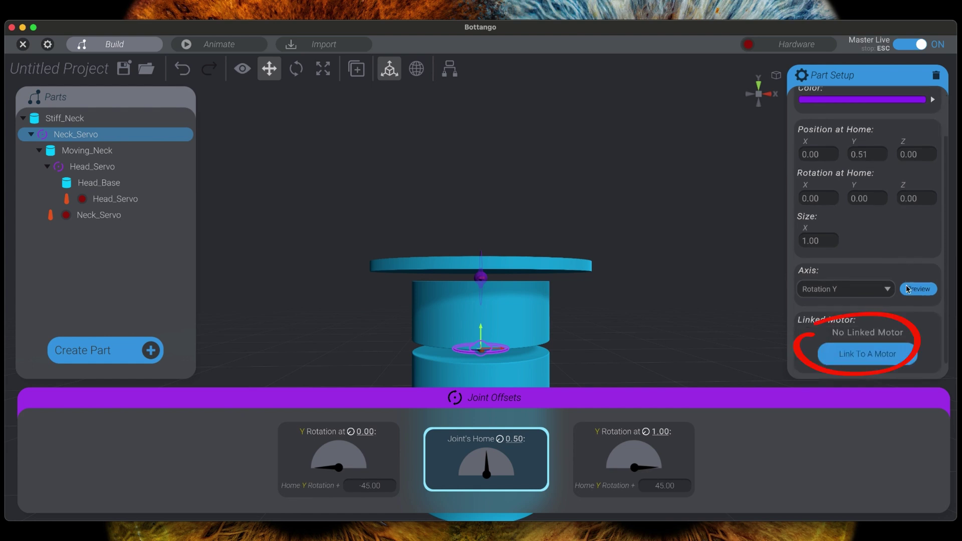
{"action": "left_click", "coordinate": [877, 357]}
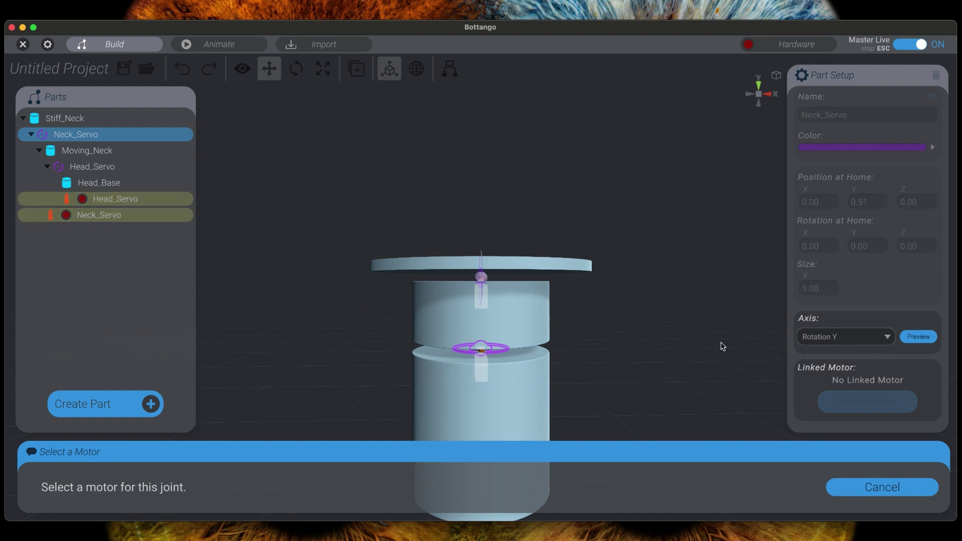
{"action": "scroll", "coordinate": [722, 346], "scroll_direction": "down", "scroll_amount": 3}
{"action": "scroll", "coordinate": [722, 346], "scroll_direction": "up", "scroll_amount": 3}
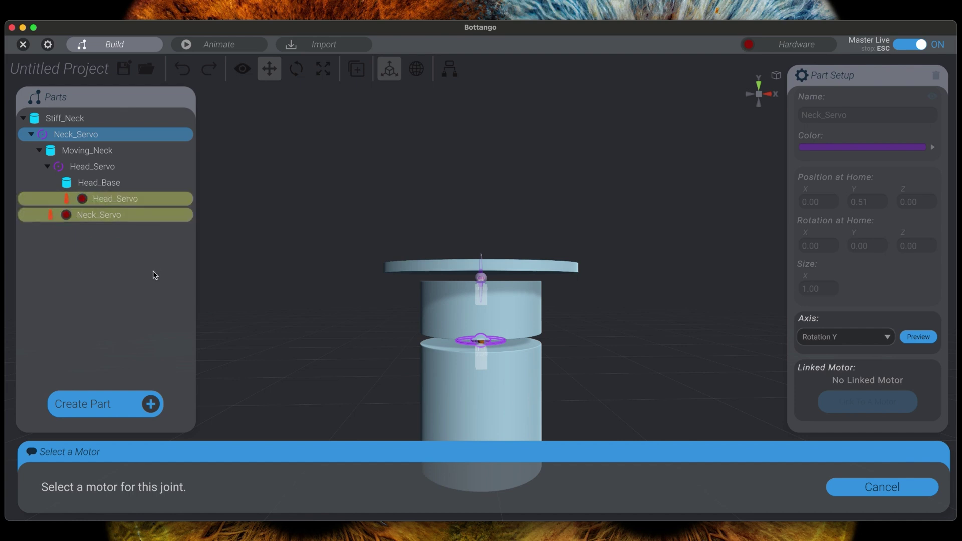
{"action": "left_click", "coordinate": [105, 218]}
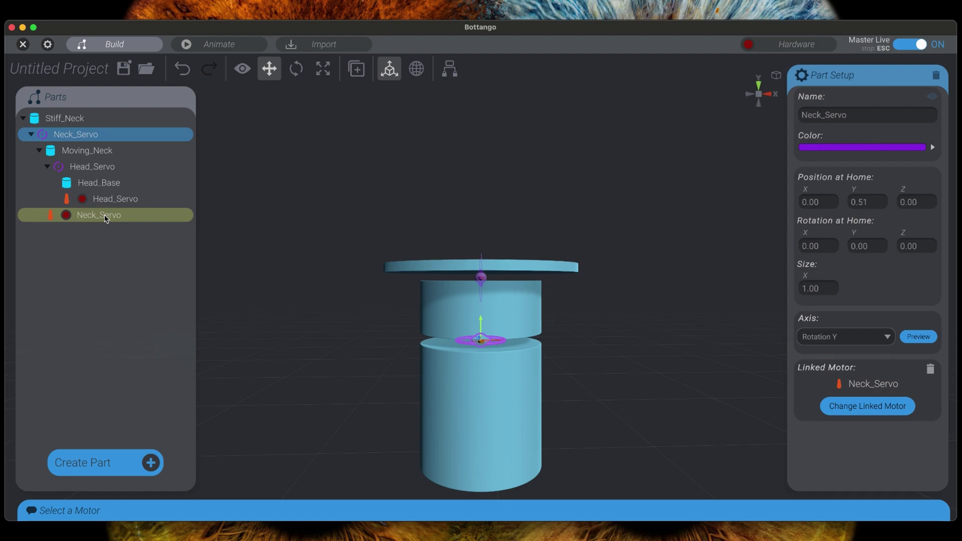
{"action": "left_click", "coordinate": [106, 216]}
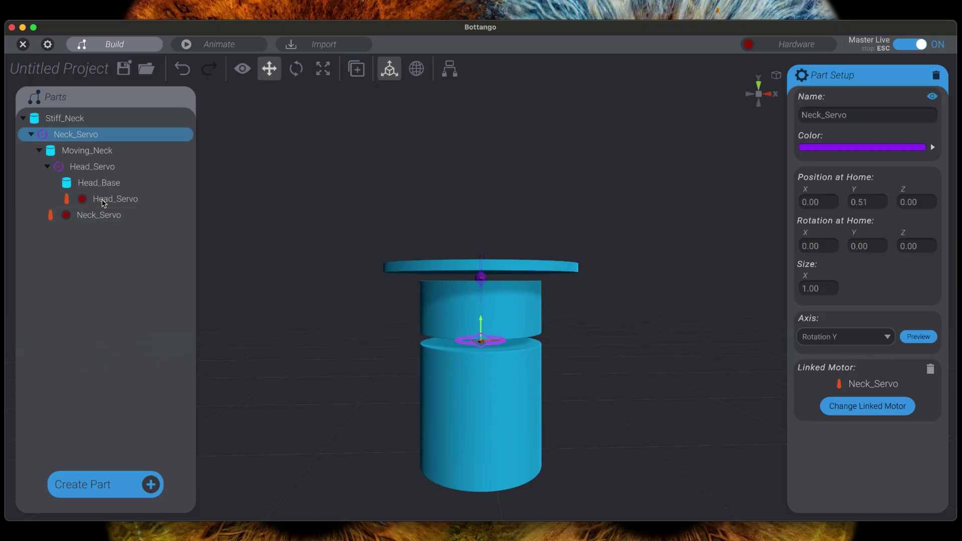
Link the Head_Servo joint to the Head_Servo motor
{"action": "left_click", "coordinate": [95, 166]}
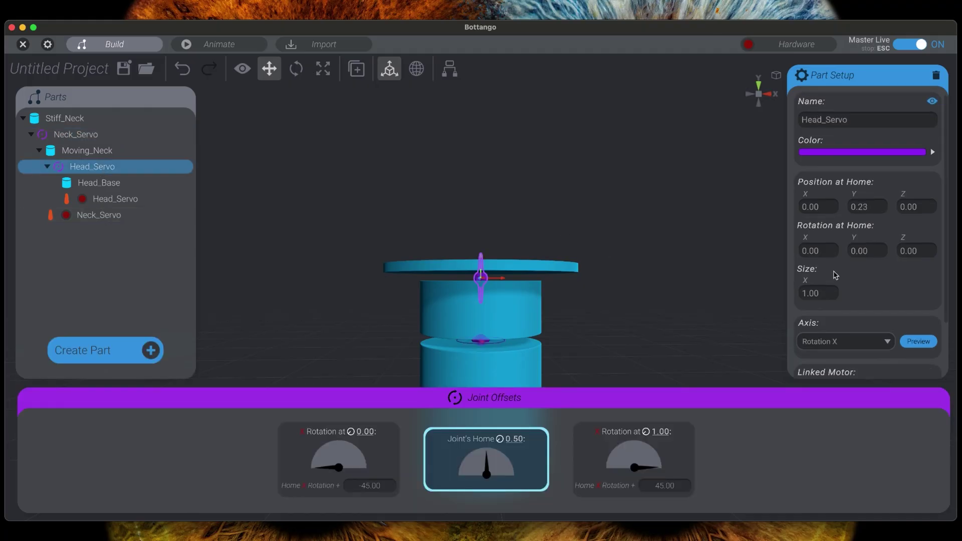
{"action": "scroll", "coordinate": [850, 276], "scroll_direction": "down", "scroll_amount": 2}
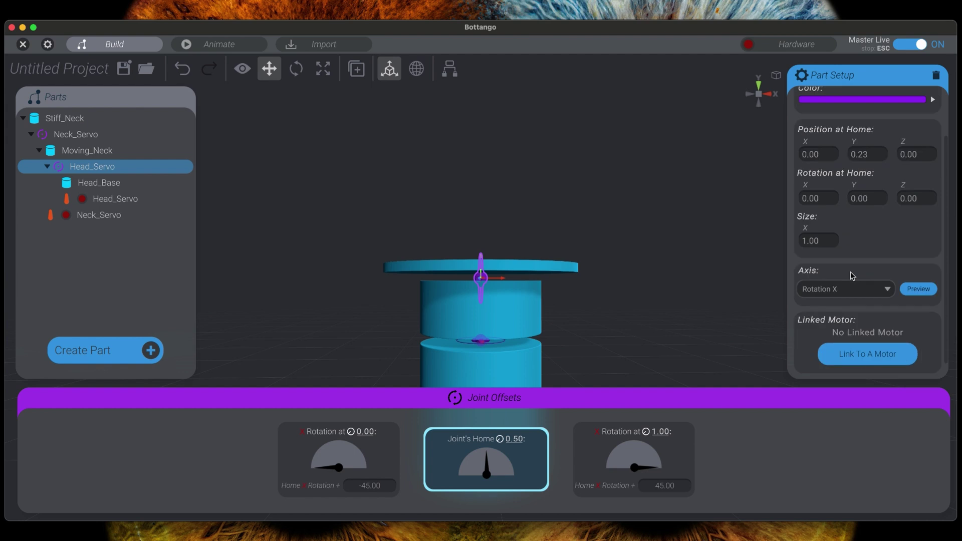
{"action": "left_click", "coordinate": [861, 349]}
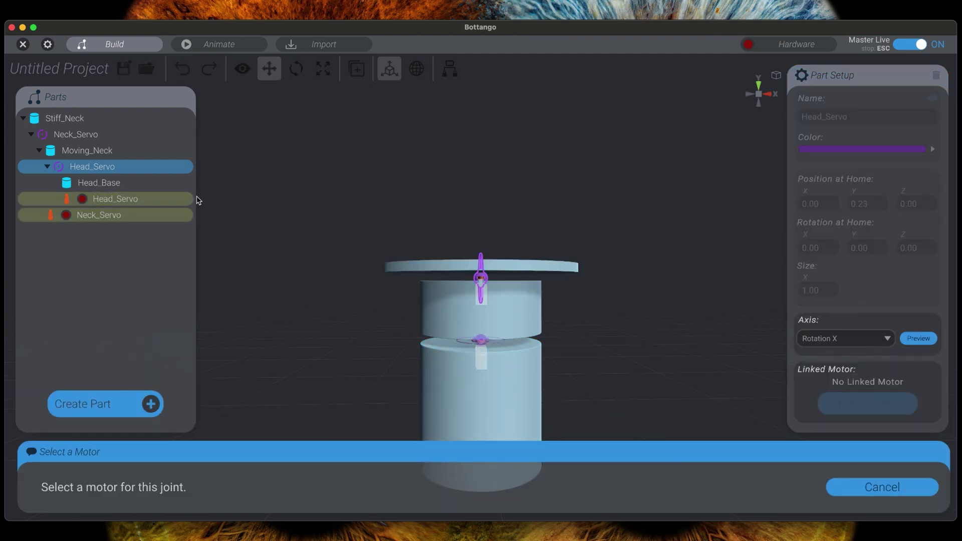
{"action": "left_click", "coordinate": [119, 199]}
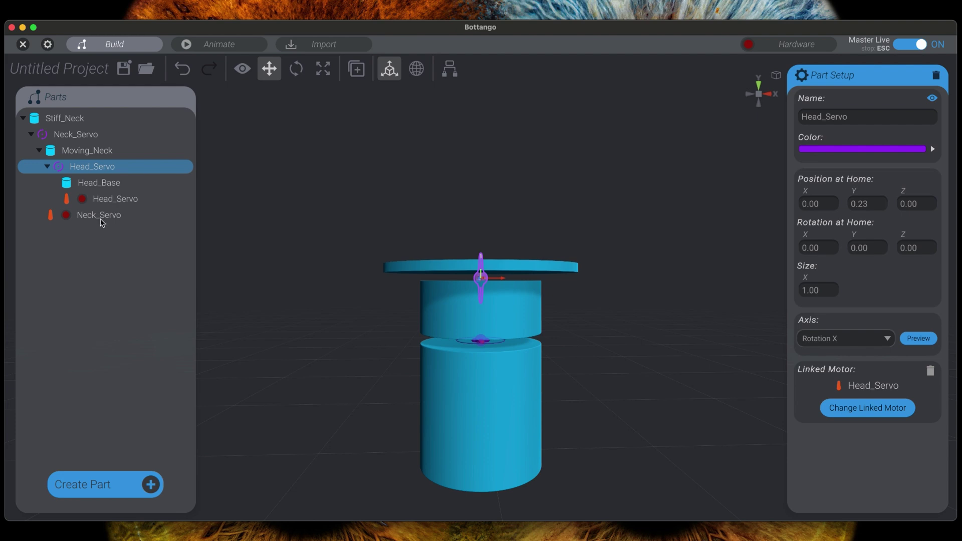
Reorder the parts hierarchy so the Neck_Servo and Head_Servo motors each sit directly beneath their own joint
{"action": "left_click_drag", "start_coordinate": [91, 217], "coordinate": [85, 146]}
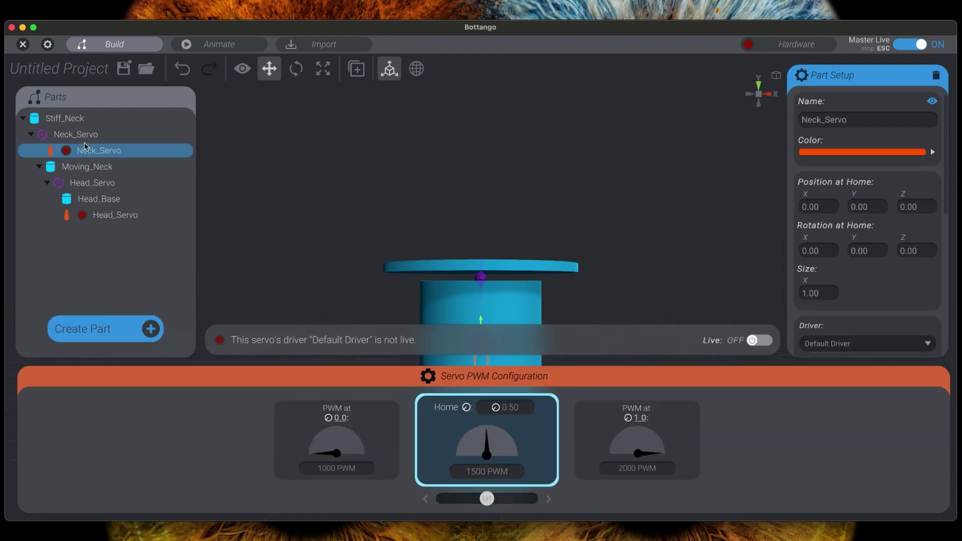
{"action": "left_click_drag", "start_coordinate": [101, 215], "coordinate": [93, 194]}
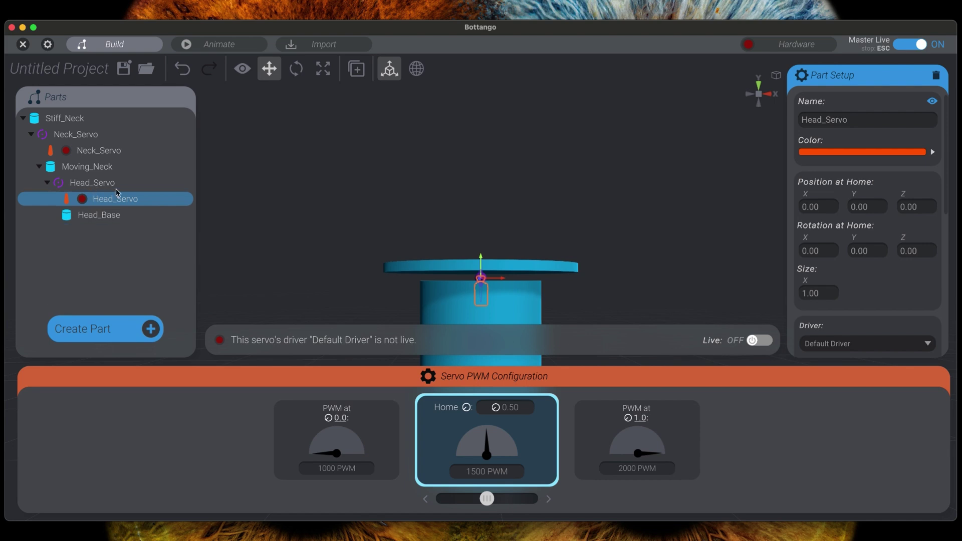
{"action": "scroll", "coordinate": [295, 196], "scroll_direction": "down", "scroll_amount": 2}
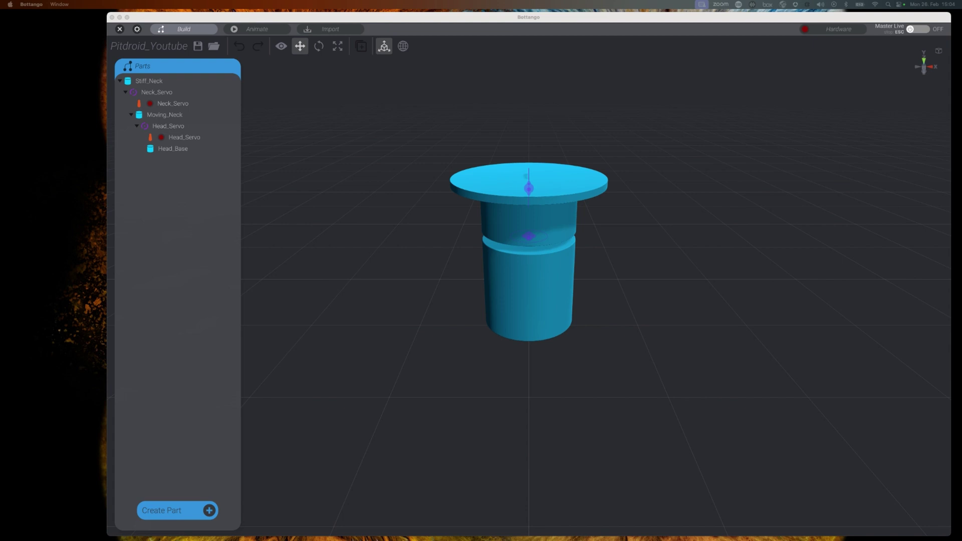
Open the Default Driver's hardware configuration and set its port method to search for port by name
{"action": "left_click", "coordinate": [575, 105]}
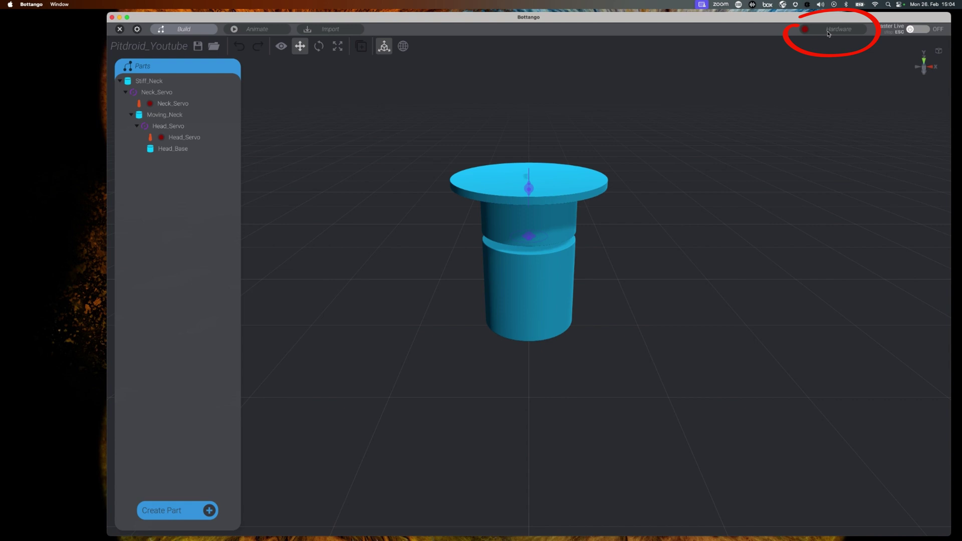
{"action": "mouse_move", "coordinate": [828, 33]}
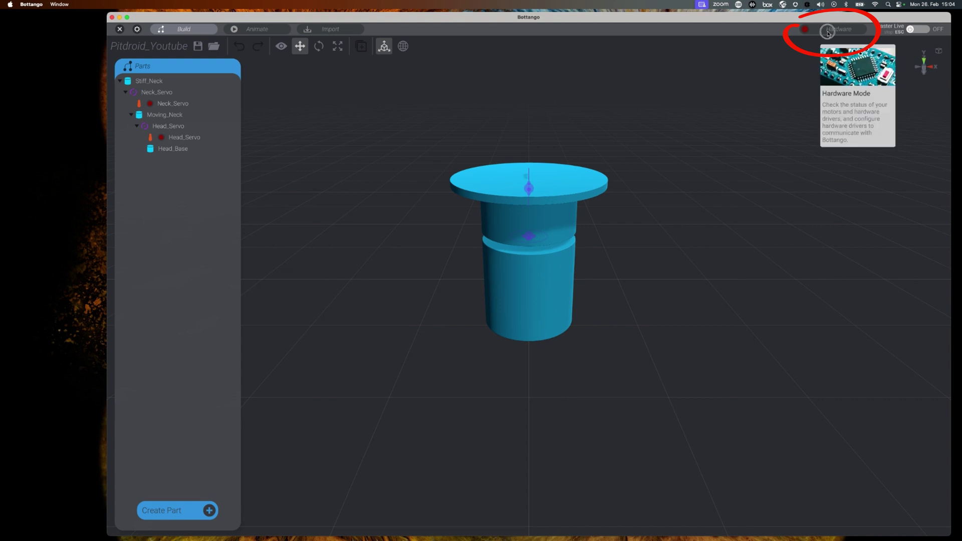
{"action": "left_click", "coordinate": [828, 33]}
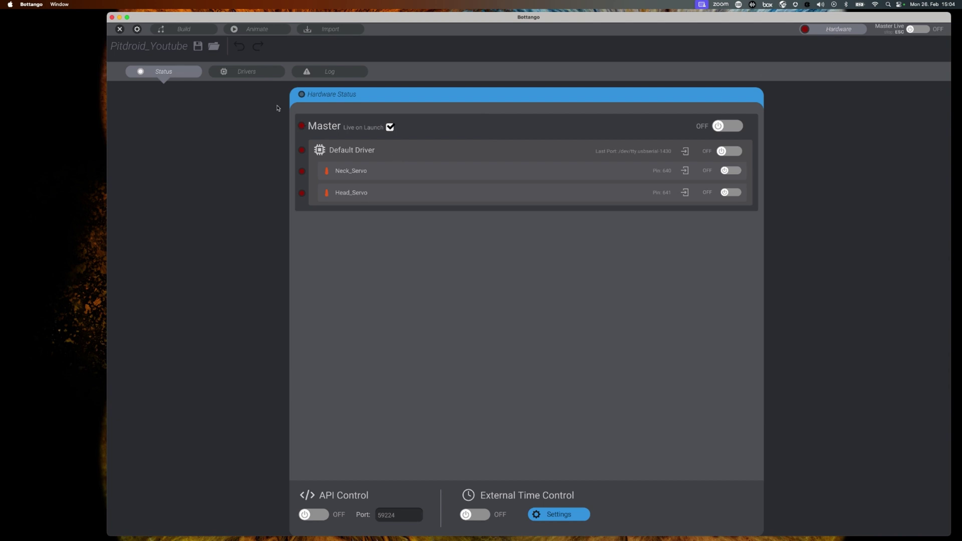
{"action": "left_click", "coordinate": [247, 71]}
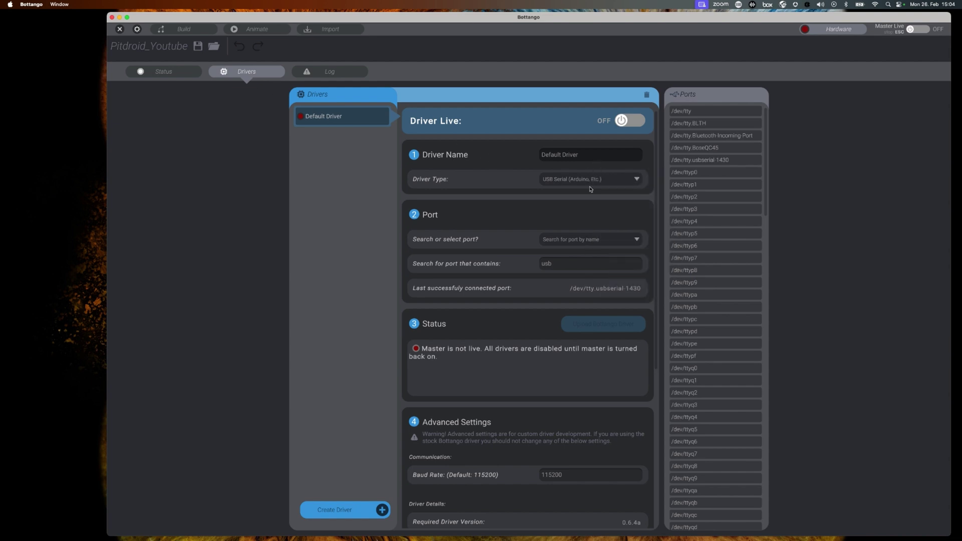
{"action": "left_click", "coordinate": [637, 240]}
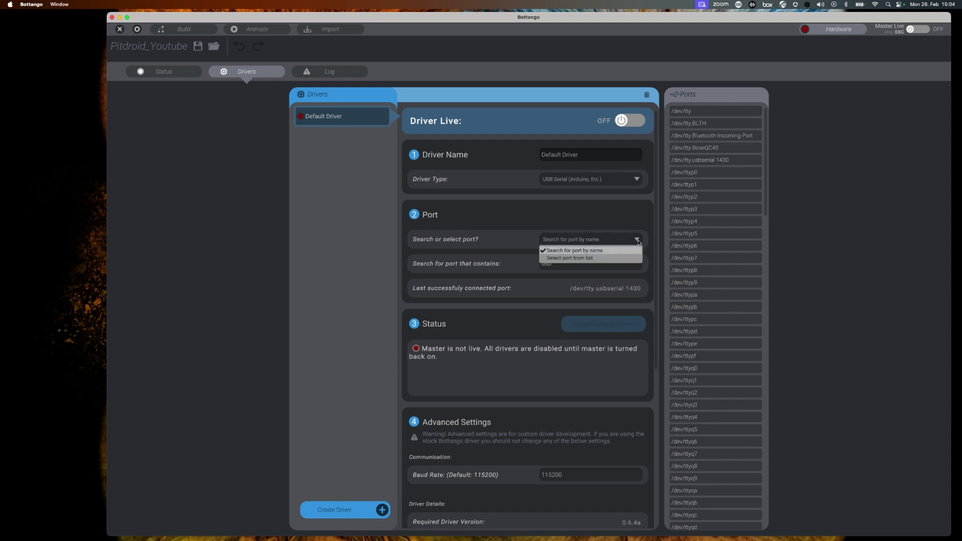
{"action": "left_click", "coordinate": [624, 249]}
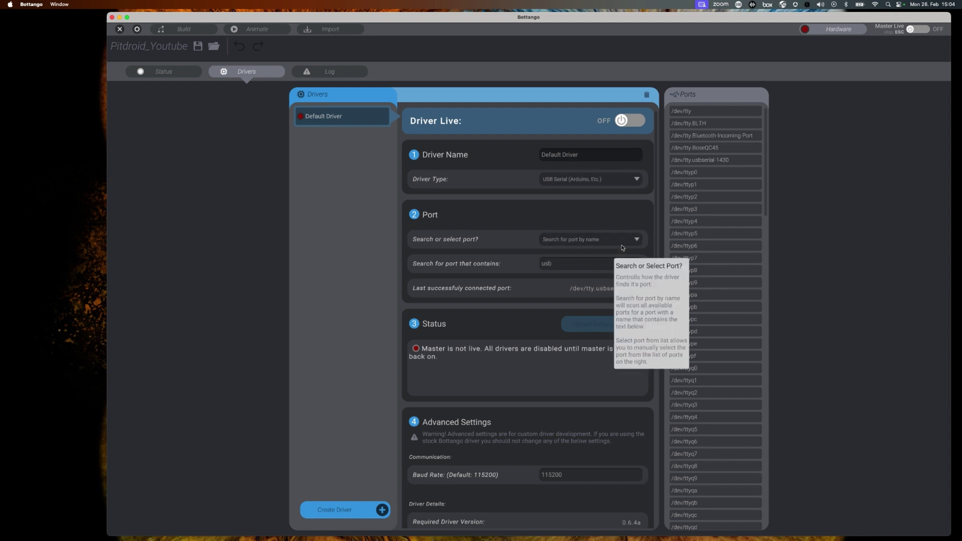
{"action": "mouse_move", "coordinate": [590, 291]}
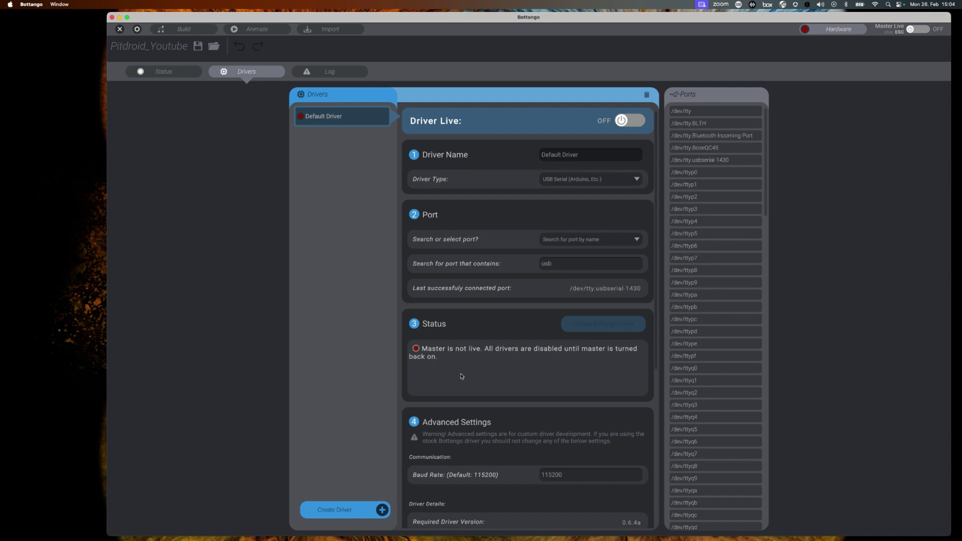
Review the remaining Default Driver settings and switch the driver live
{"action": "scroll", "coordinate": [462, 376], "scroll_direction": "down", "scroll_amount": 3}
{"action": "scroll", "coordinate": [461, 375], "scroll_direction": "up", "scroll_amount": 5}
{"action": "left_click", "coordinate": [639, 123]}
Switch the Master live in the hardware status, along with the Neck_Servo and Head_Servo motors
{"action": "left_click", "coordinate": [183, 75]}
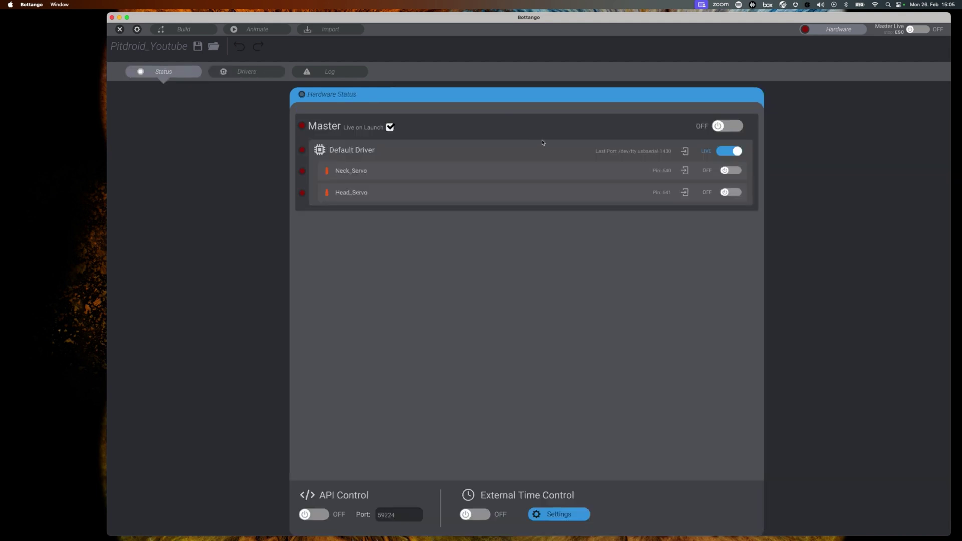
{"action": "left_click", "coordinate": [735, 126]}
{"action": "left_click", "coordinate": [734, 126]}
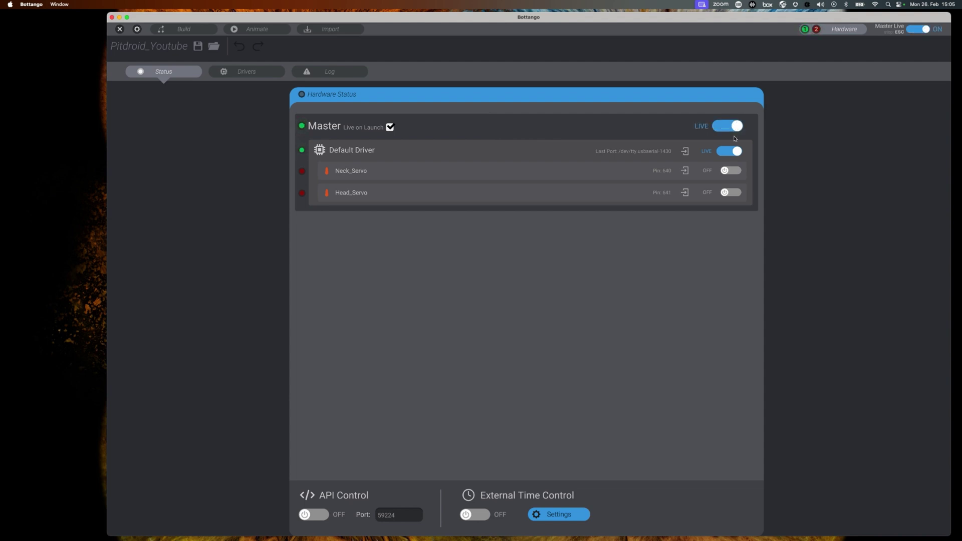
{"action": "left_click", "coordinate": [734, 173]}
{"action": "left_click", "coordinate": [736, 195]}
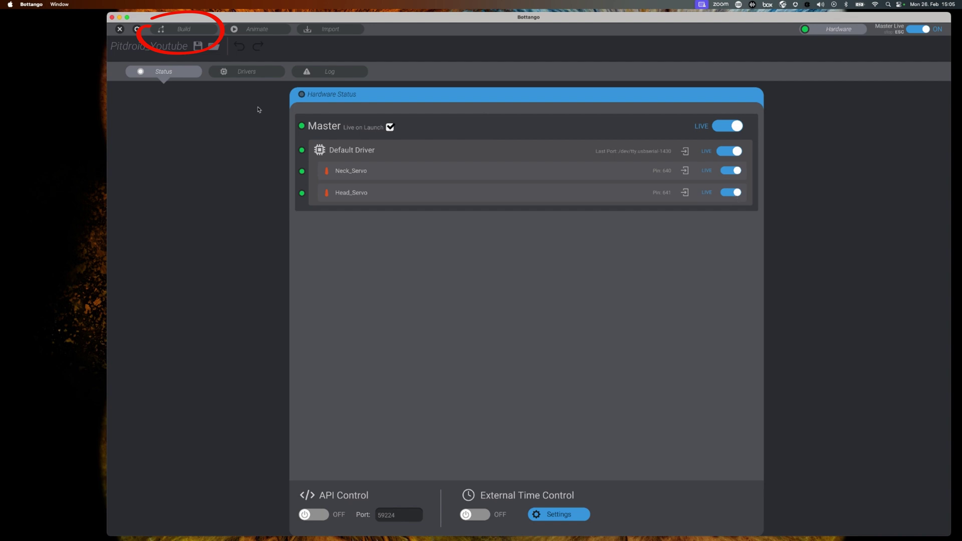
Return to Build mode and set the Neck_Servo motor's connection type to I2c and Pin
{"action": "left_click", "coordinate": [181, 30]}
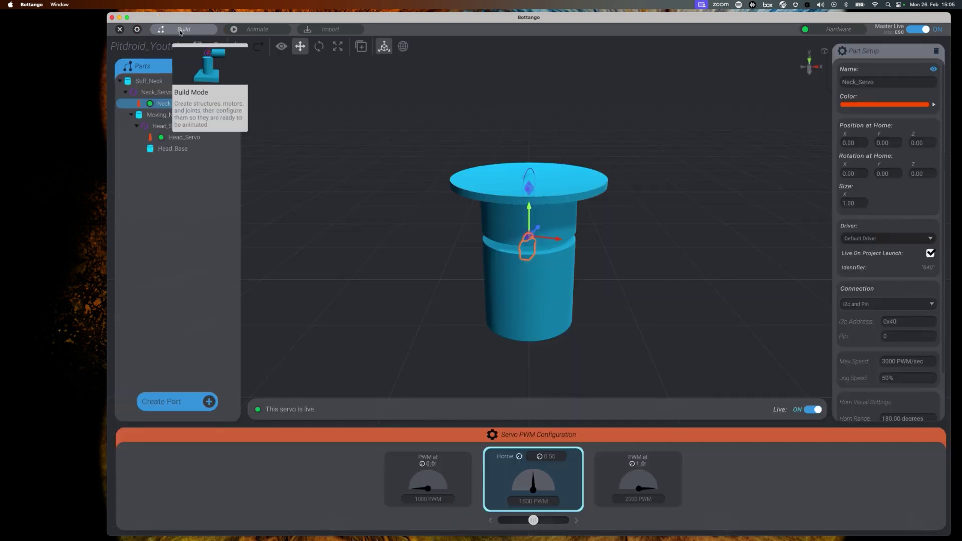
{"action": "left_click", "coordinate": [915, 308]}
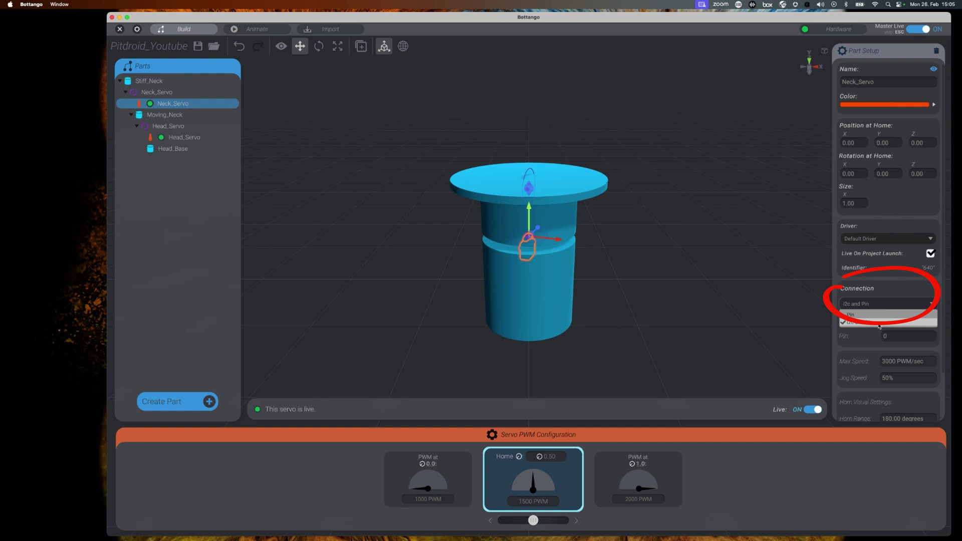
{"action": "left_click", "coordinate": [878, 324]}
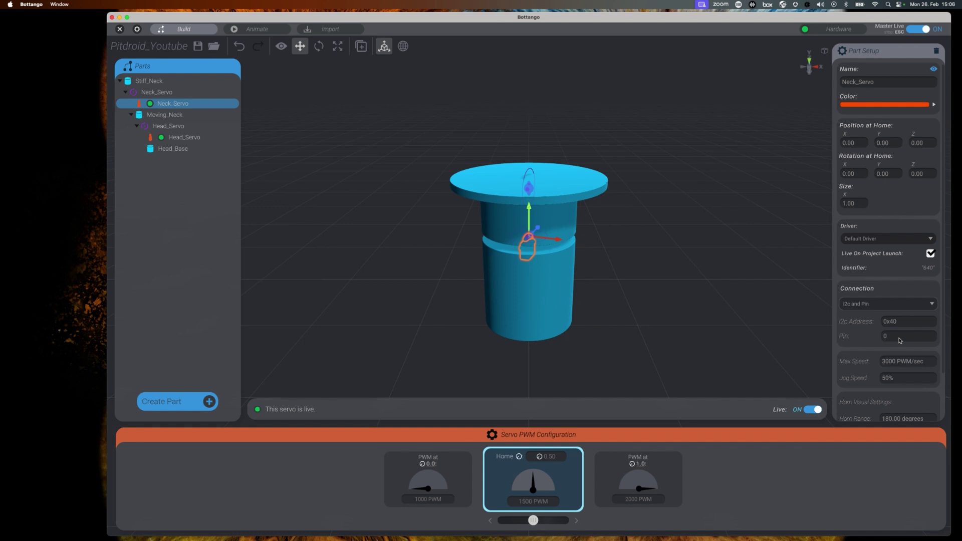
Set the Head_Servo motor's connection type to I2c and Pin, using pin 1
{"action": "left_click", "coordinate": [190, 141]}
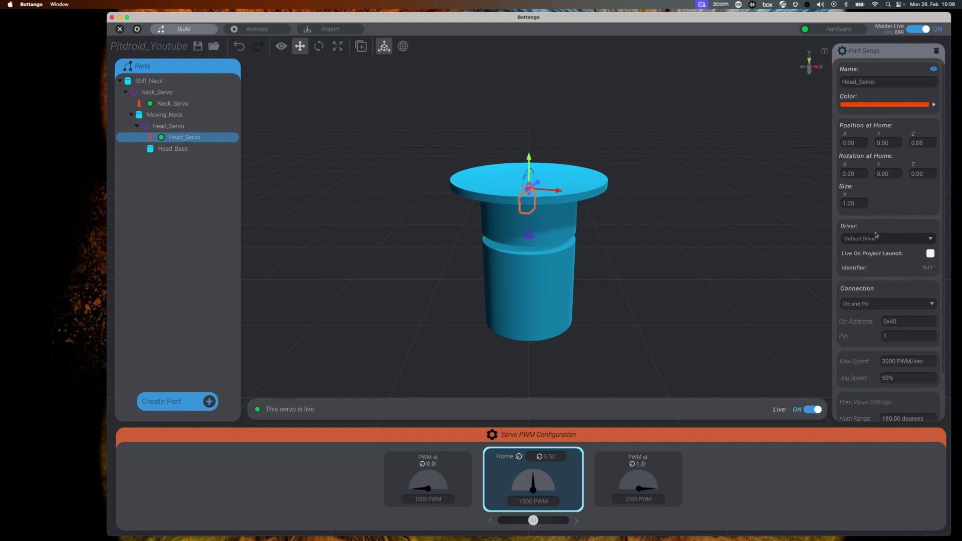
{"action": "left_click", "coordinate": [925, 306]}
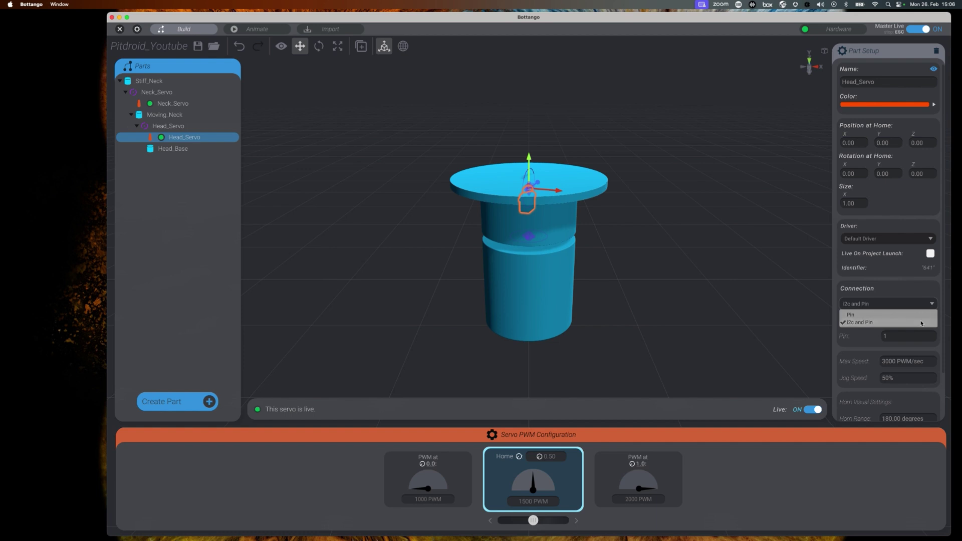
{"action": "left_click", "coordinate": [922, 323]}
{"action": "left_click", "coordinate": [918, 338]}
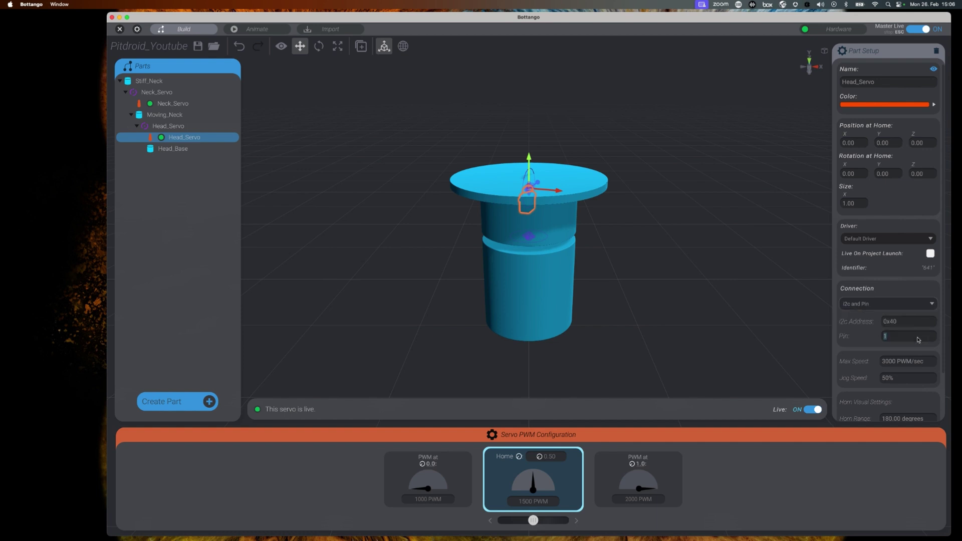
{"action": "type", "text": "1"}
In Animate mode, test the motors by rotating the Neck_Servo joint and tilting the head plate with the Head_Servo joint
{"action": "left_click", "coordinate": [258, 30]}
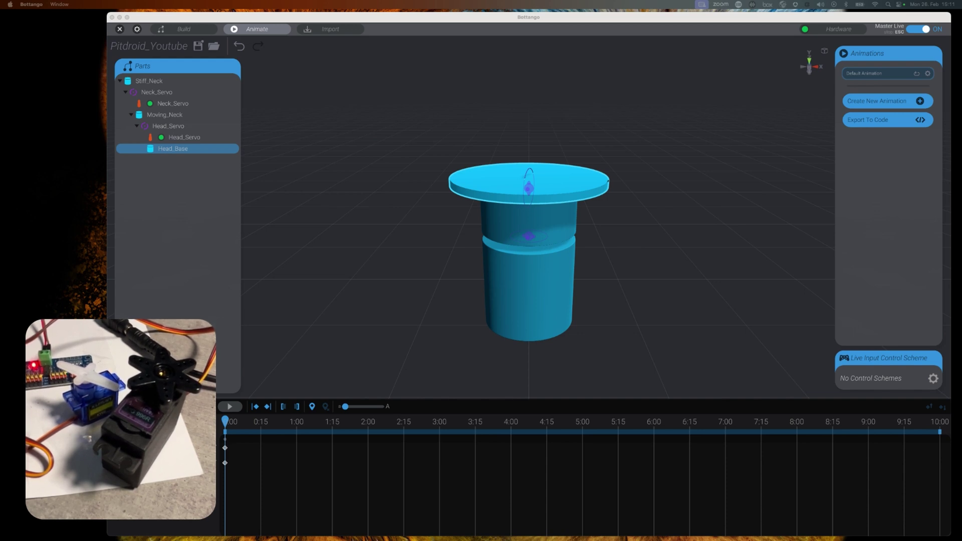
{"action": "left_click", "coordinate": [531, 241]}
{"action": "left_click_drag", "start_coordinate": [532, 245], "coordinate": [571, 239]}
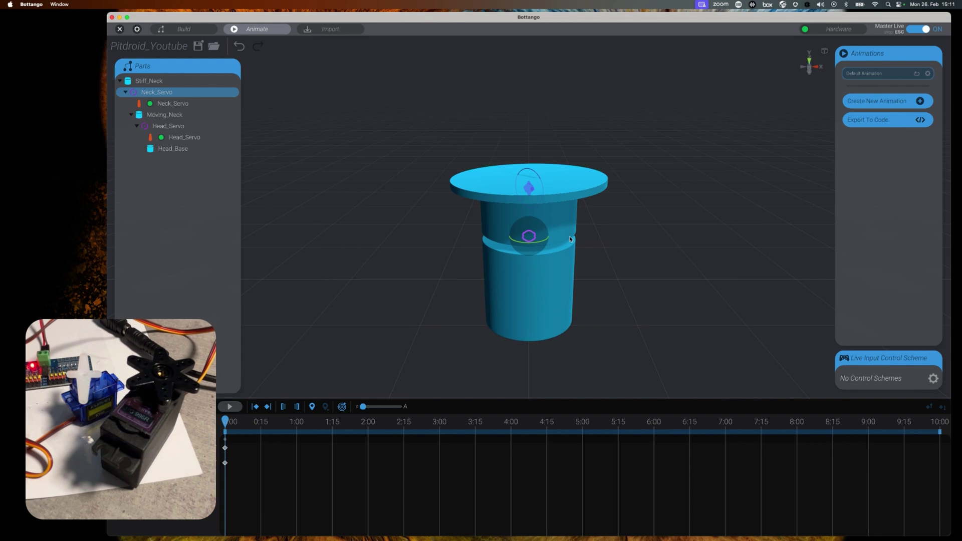
{"action": "left_click", "coordinate": [534, 191]}
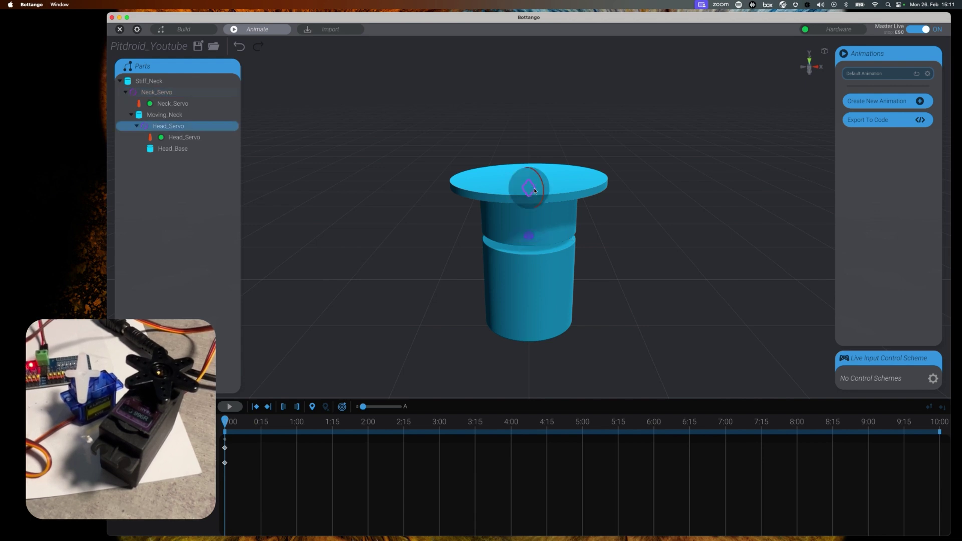
{"action": "mouse_move", "coordinate": [541, 186]}
{"action": "left_mouse_down"}
{"action": "mouse_move", "coordinate": [530, 214]}
{"action": "mouse_move", "coordinate": [526, 135]}
{"action": "mouse_move", "coordinate": [513, 118]}
{"action": "mouse_move", "coordinate": [528, 161]}
{"action": "mouse_move", "coordinate": [517, 210]}
{"action": "mouse_move", "coordinate": [521, 141]}
{"action": "mouse_move", "coordinate": [511, 118]}
{"action": "mouse_move", "coordinate": [531, 189]}
{"action": "left_mouse_up"}
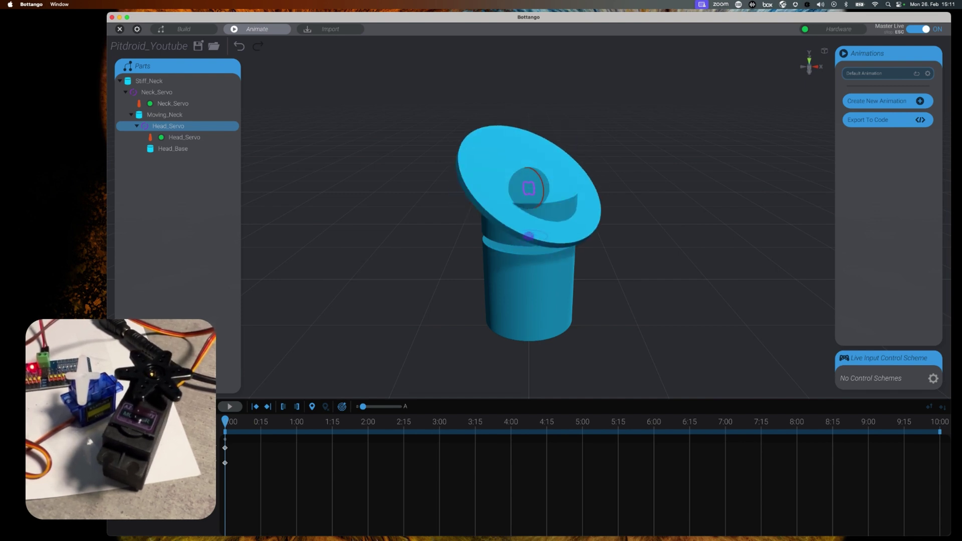